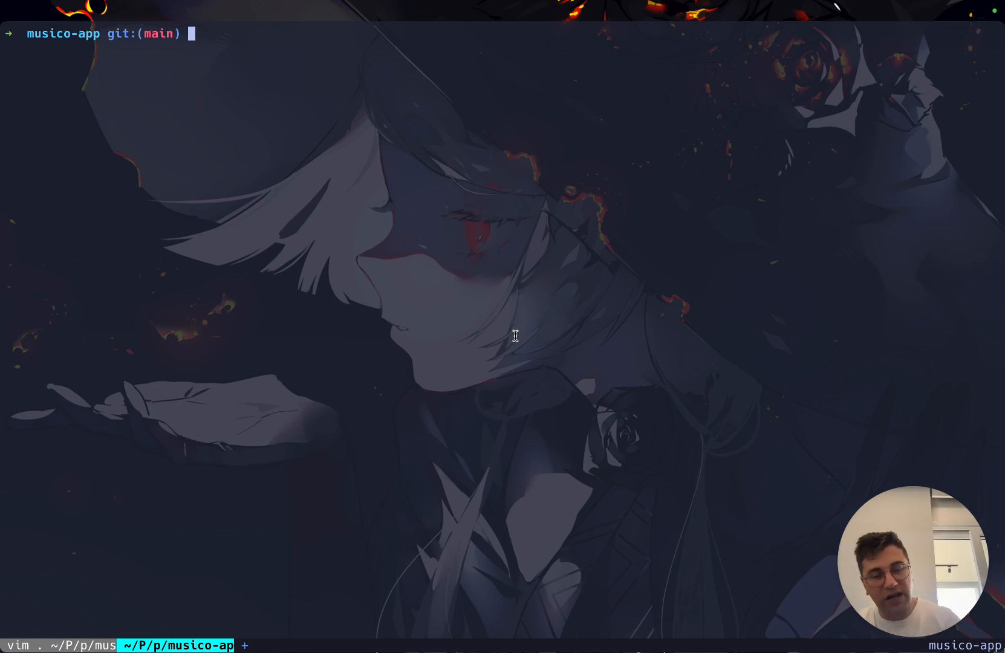
Step: Open Raycast's AI Chat, view the models offered for a new chat and close the chat window
{"action": "key", "text": "super+space"}
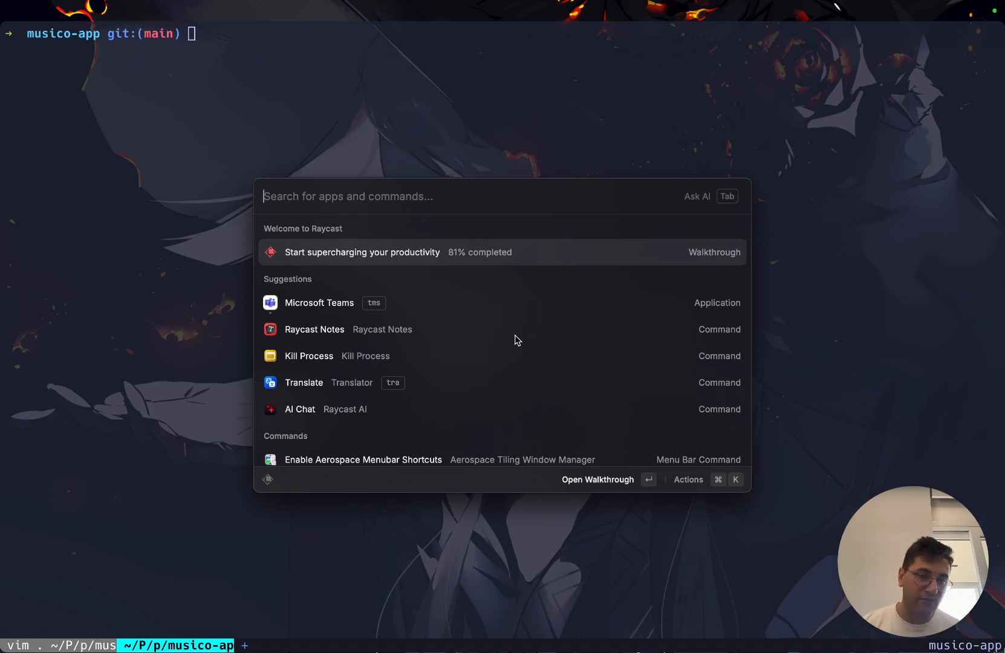
{"action": "type", "text": "ai"}
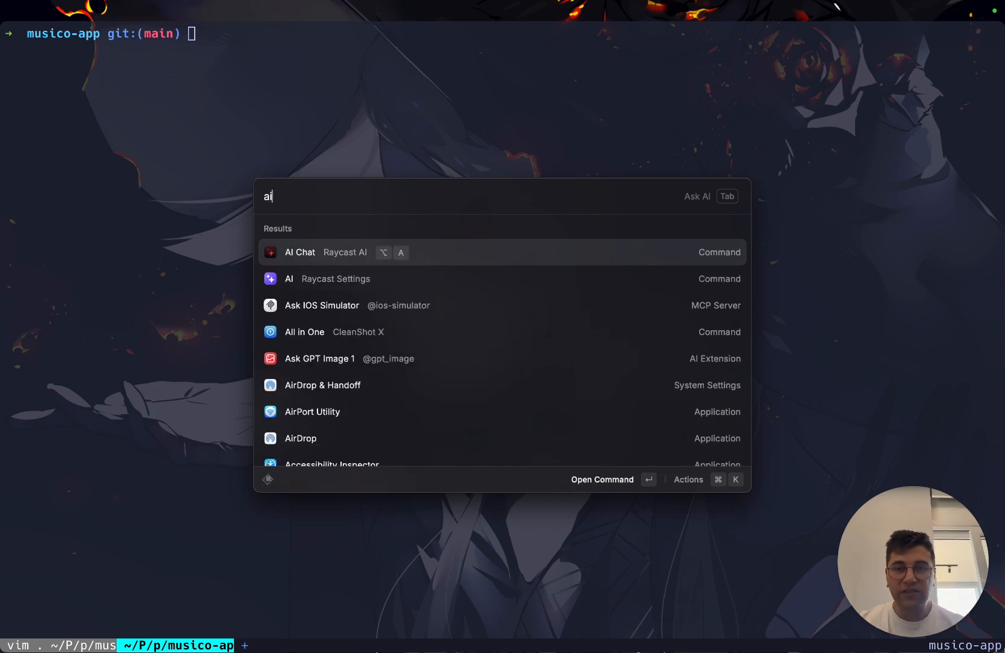
{"action": "key", "text": "Return"}
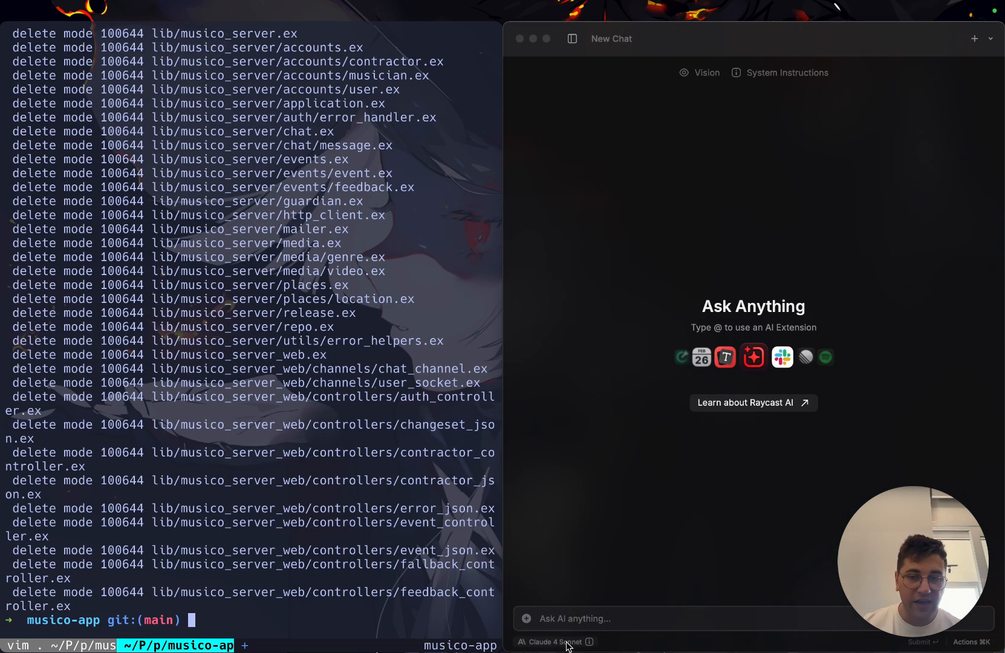
{"action": "left_click", "coordinate": [571, 642]}
{"action": "left_click", "coordinate": [627, 301]}
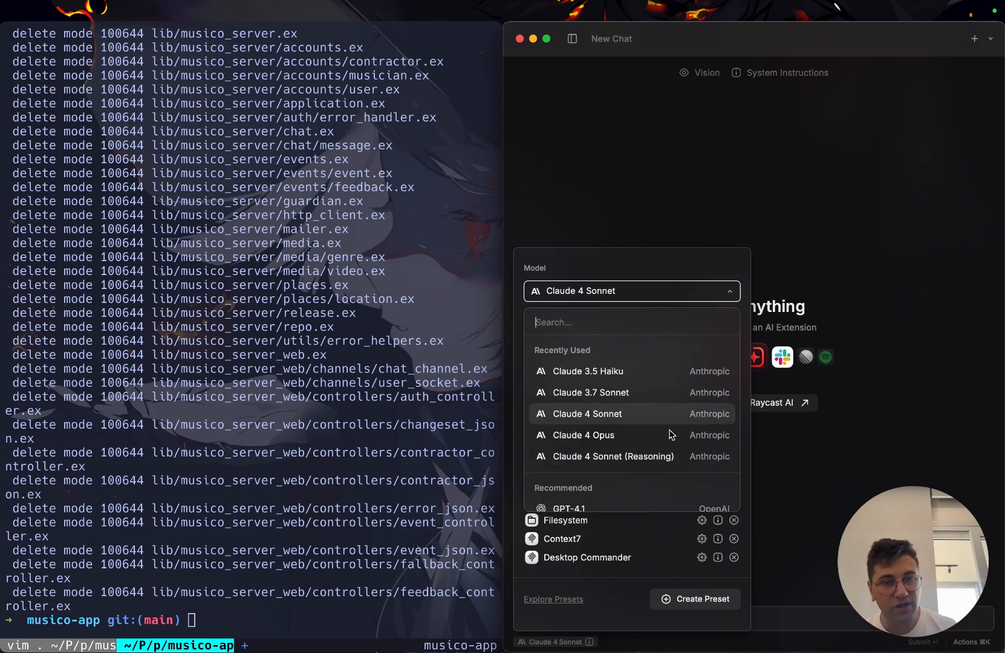
{"action": "left_click", "coordinate": [886, 307]}
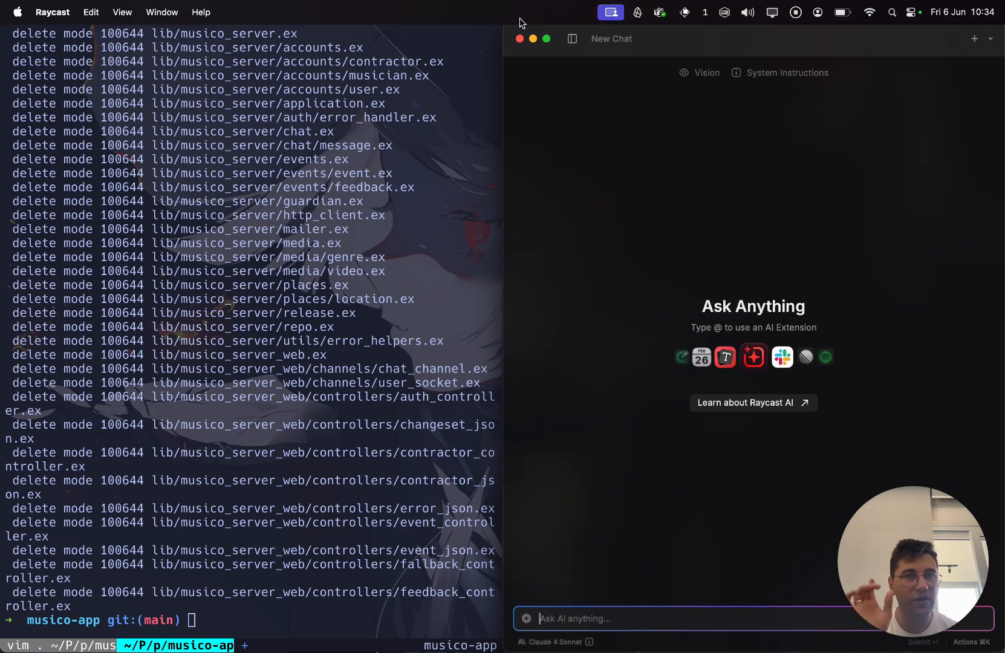
{"action": "left_click", "coordinate": [520, 38]}
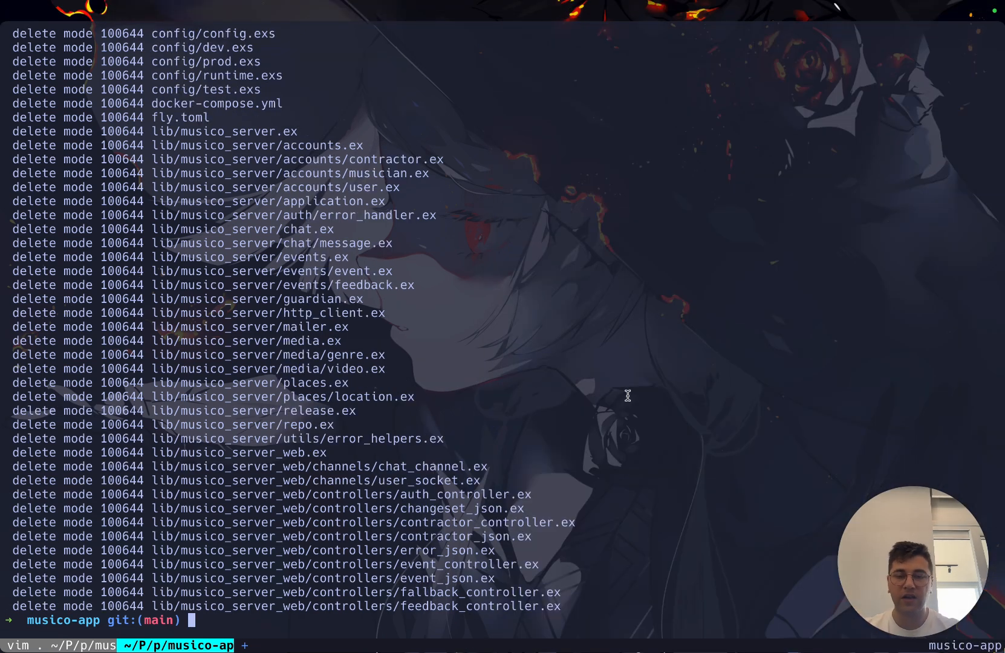
Step: Clear the terminal, open the Raycast Store and search its extensions for "mcp registry"
{"action": "key", "text": "ctrl+l"}
{"action": "key", "text": "alt+space"}
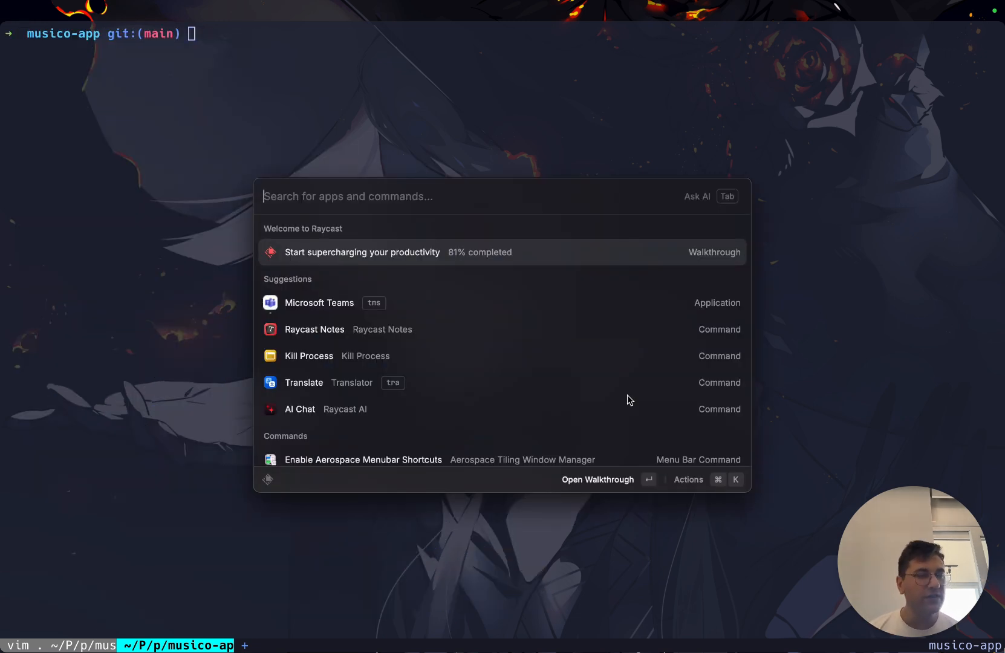
{"action": "type", "text": "store"}
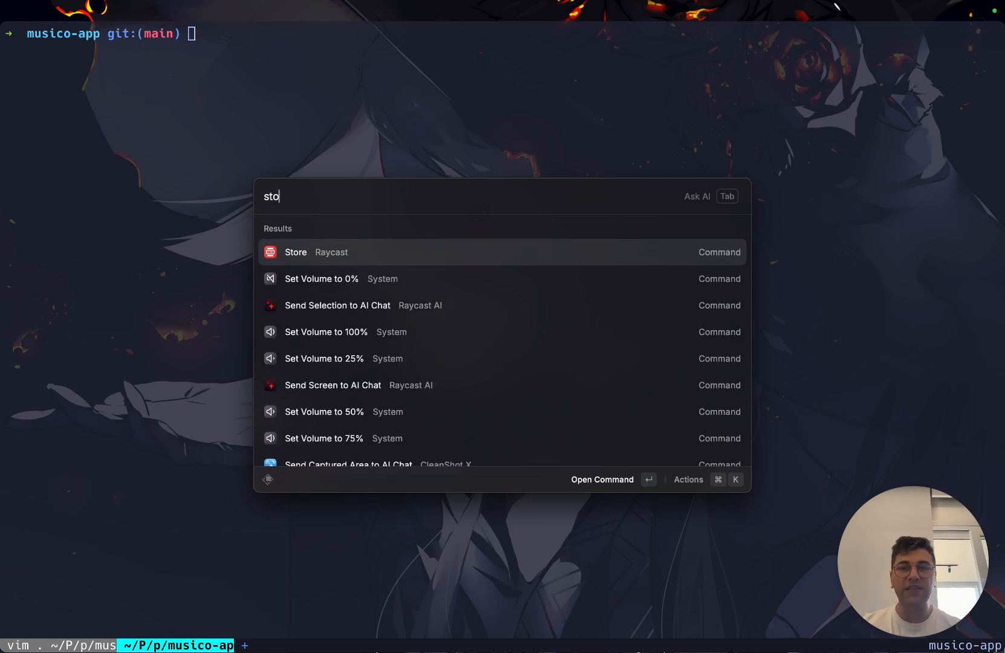
{"action": "key", "text": "Tab"}
{"action": "key", "text": "BackSpace"}
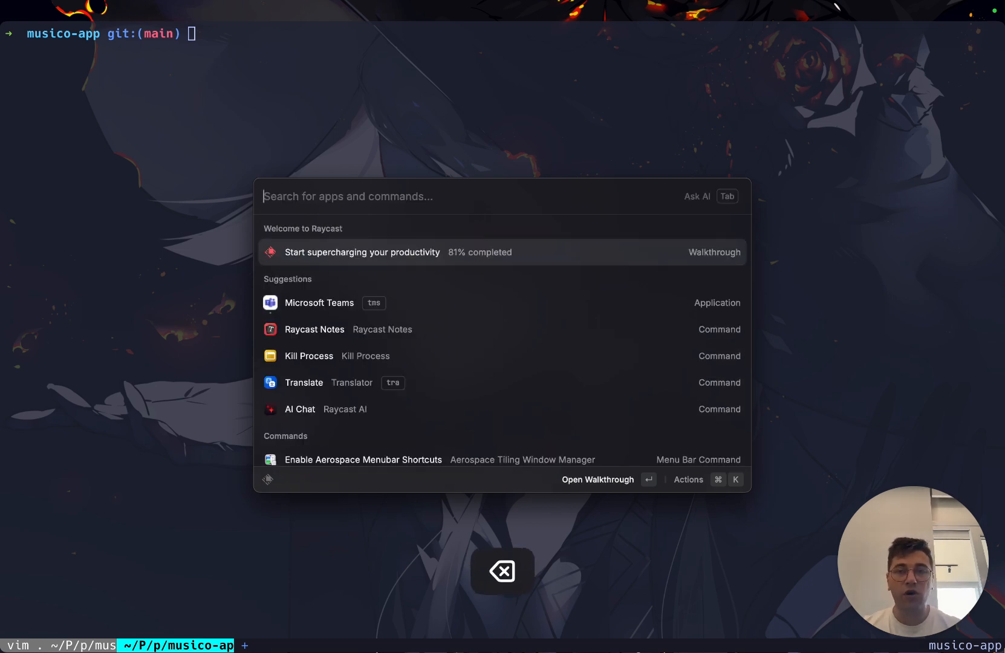
{"action": "type", "text": "sto"}
{"action": "key", "text": "Return"}
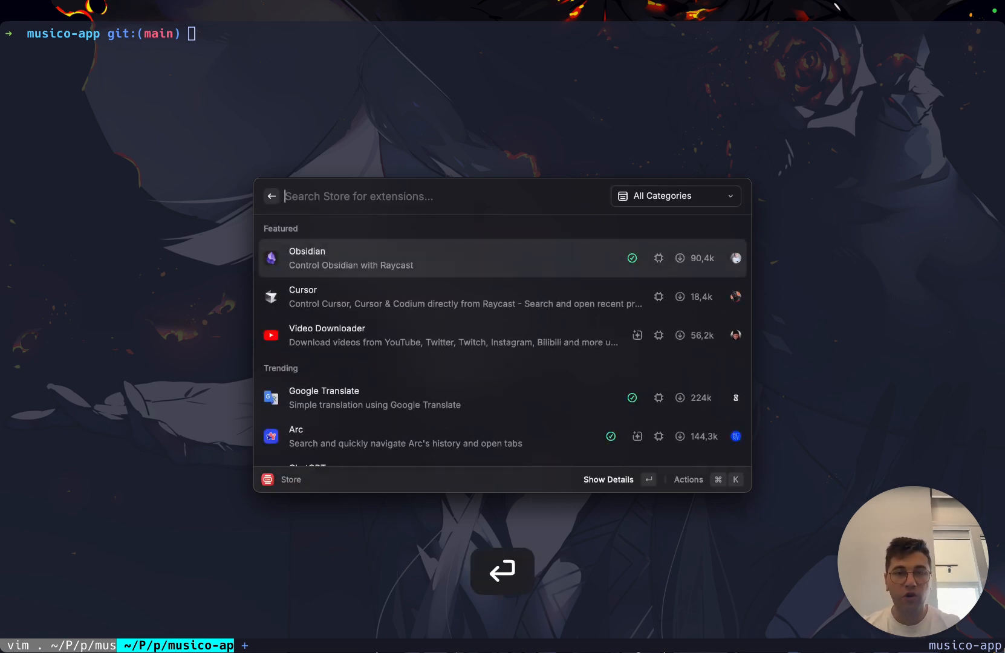
{"action": "type", "text": "mcp re"}
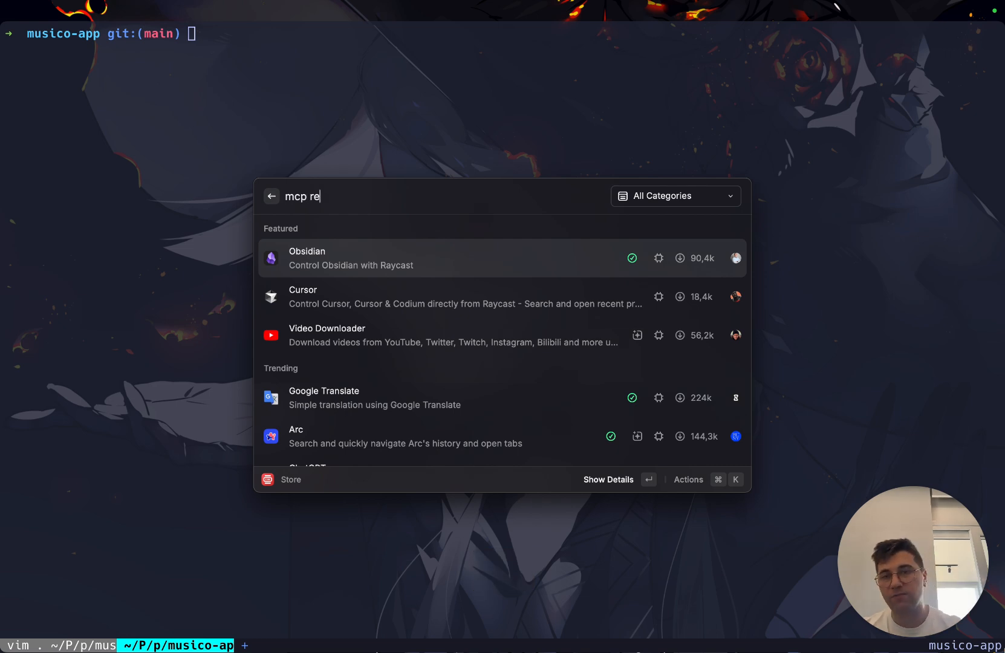
{"action": "type", "text": "gistry"}
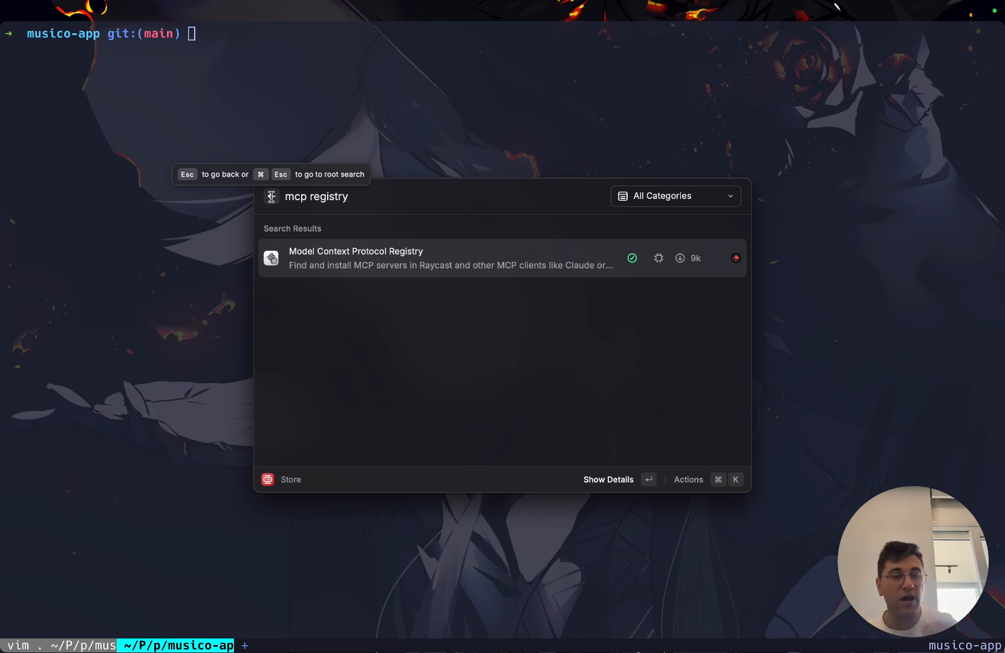
Step: Open the MCP Registry's Search Servers command from Raycast's root search and view the registry sources it offers
{"action": "key", "text": "Escape"}
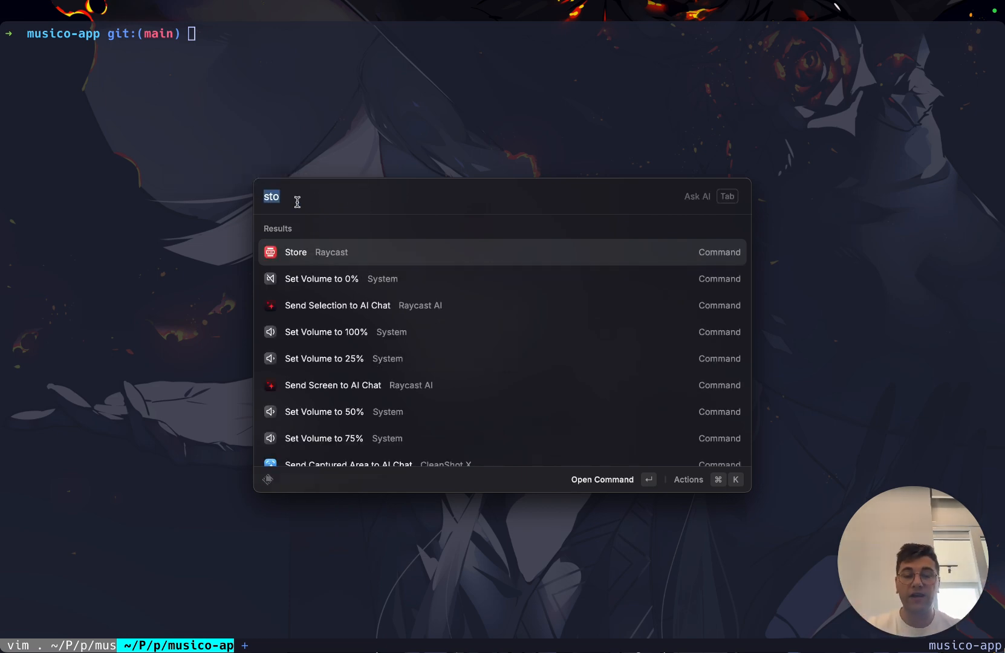
{"action": "type", "text": "mcp"}
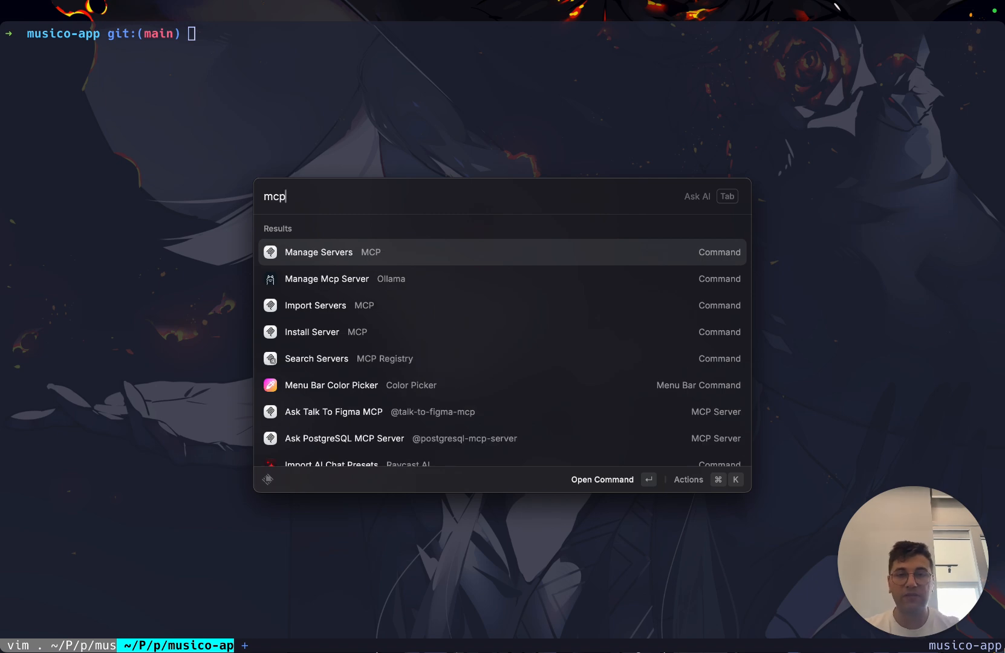
{"action": "type", "text": " reg"}
{"action": "key", "text": "Return"}
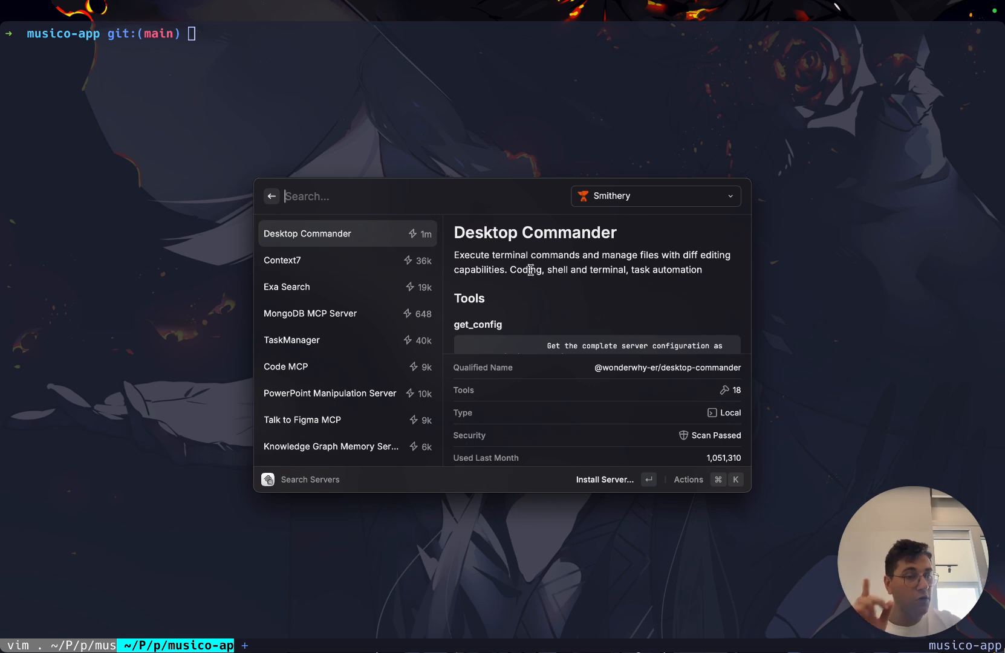
{"action": "left_click", "coordinate": [713, 202]}
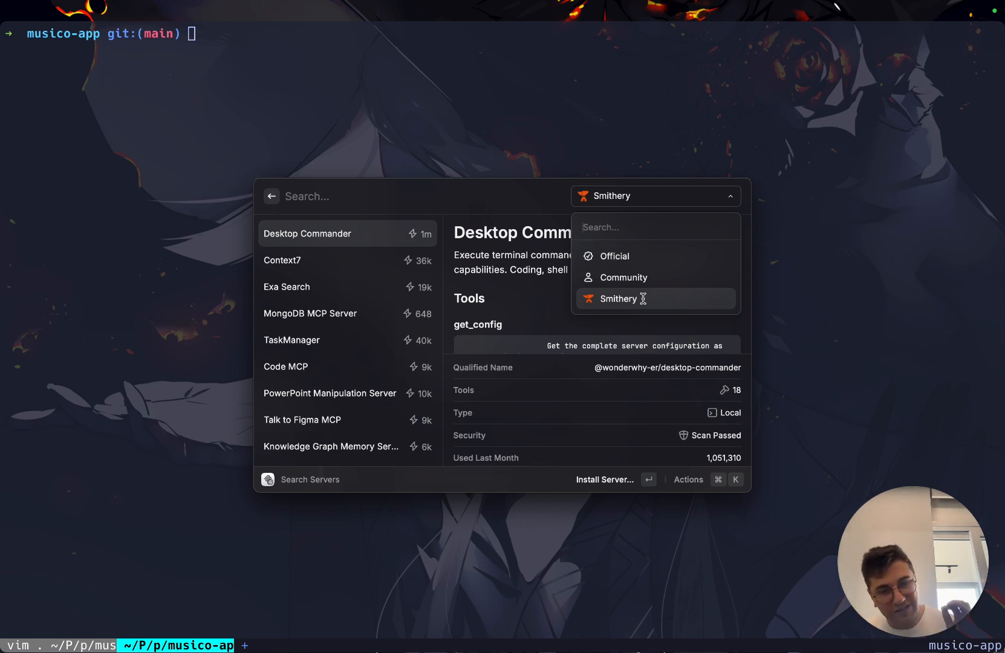
{"action": "left_click", "coordinate": [412, 206]}
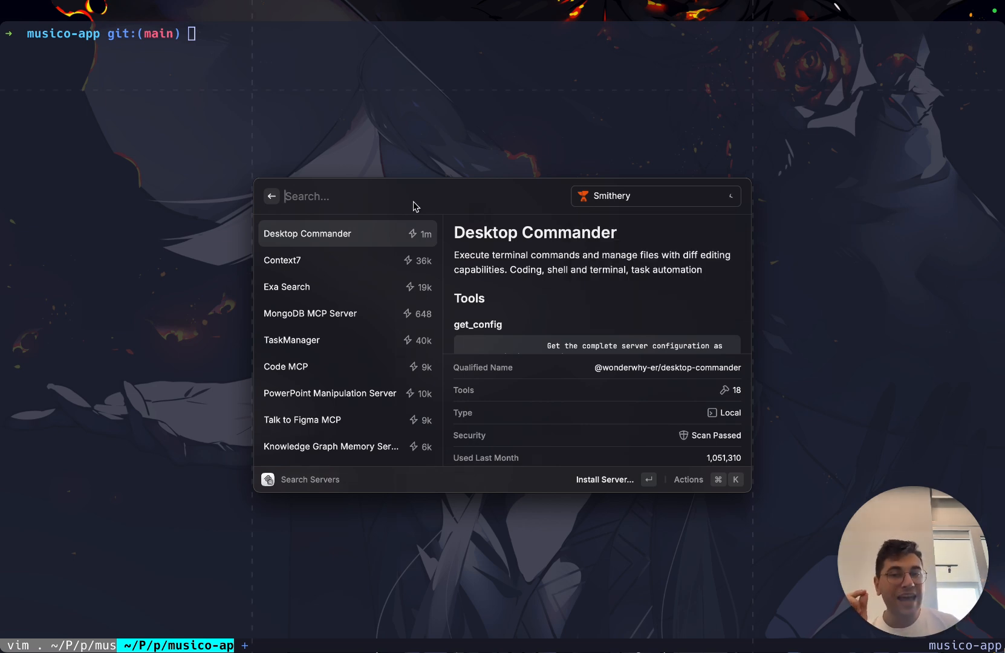
{"action": "left_click", "coordinate": [270, 198]}
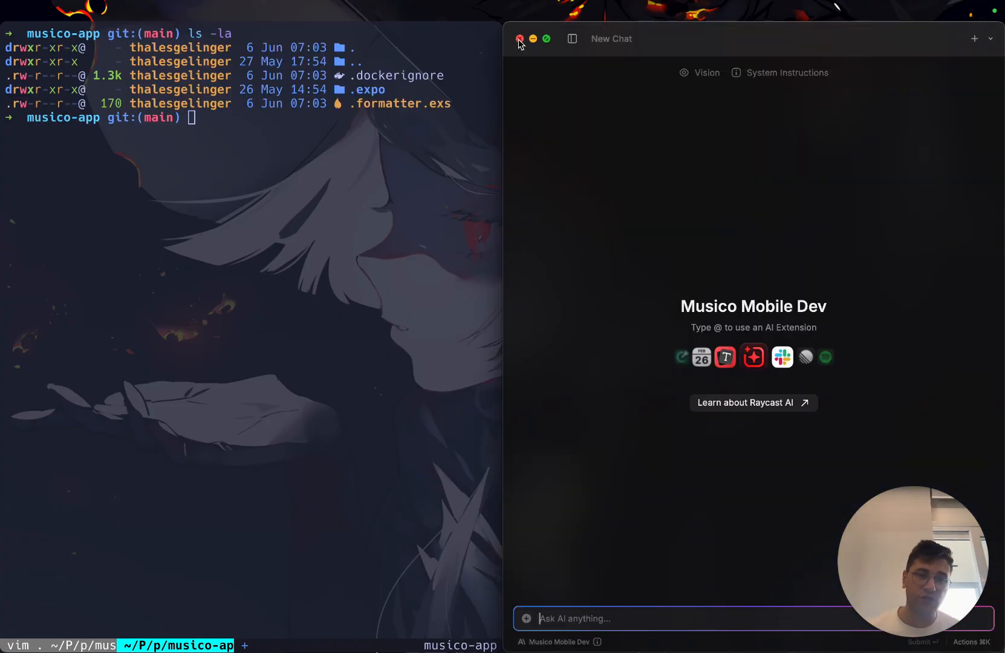
Step: Remove the Talk To Figma MCP extension from the Musico Mobile Dev chat's settings
{"action": "left_click", "coordinate": [552, 642]}
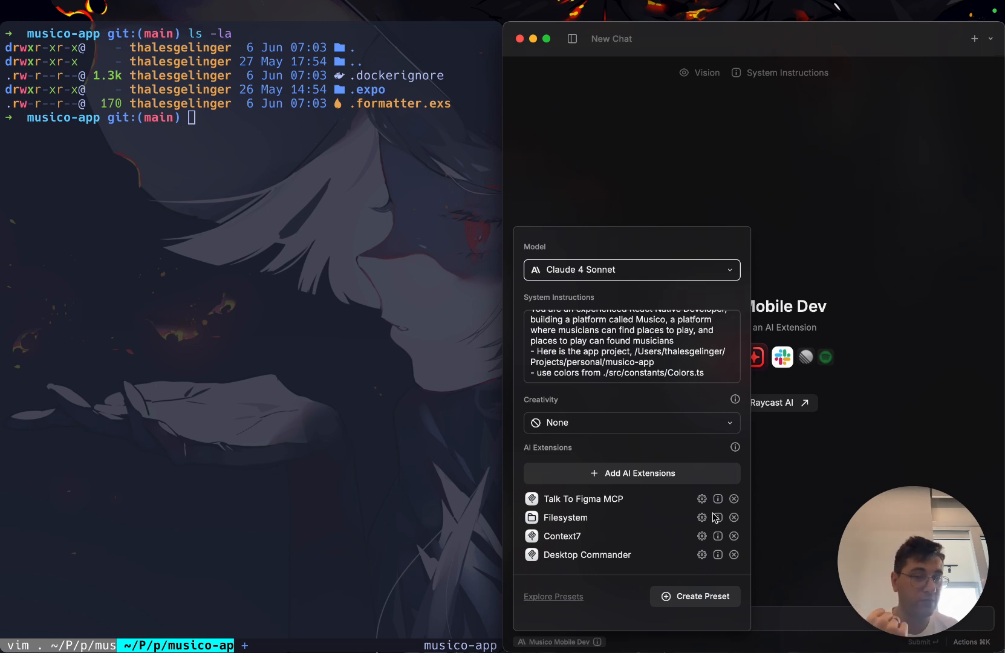
{"action": "left_click", "coordinate": [734, 499]}
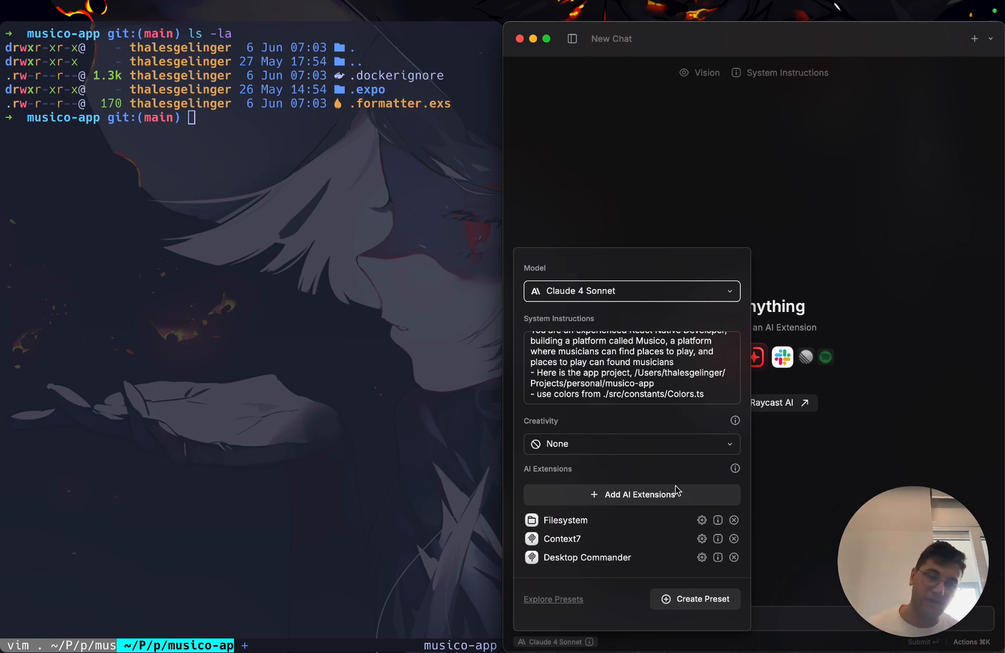
Step: Review the chat's system instructions, including the developer role, the Musico platform description, the project path and the colors file rule
{"action": "left_click", "coordinate": [683, 393]}
{"action": "scroll", "coordinate": [675, 354], "scroll_direction": "up", "scroll_amount": 2}
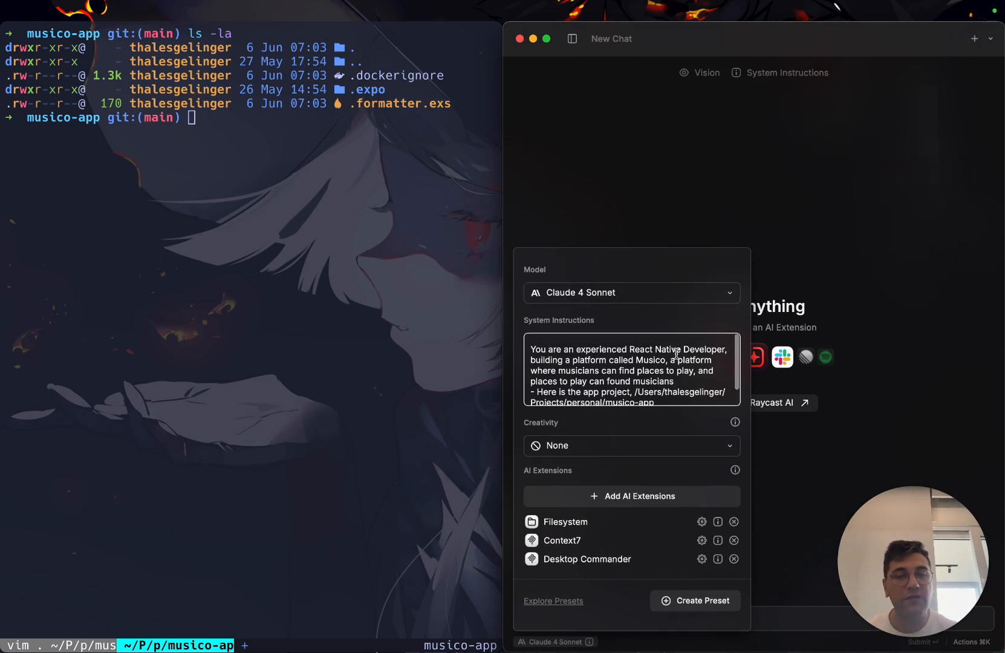
{"action": "left_click_drag", "start_coordinate": [570, 342], "coordinate": [599, 343]}
{"action": "left_click", "coordinate": [548, 340]}
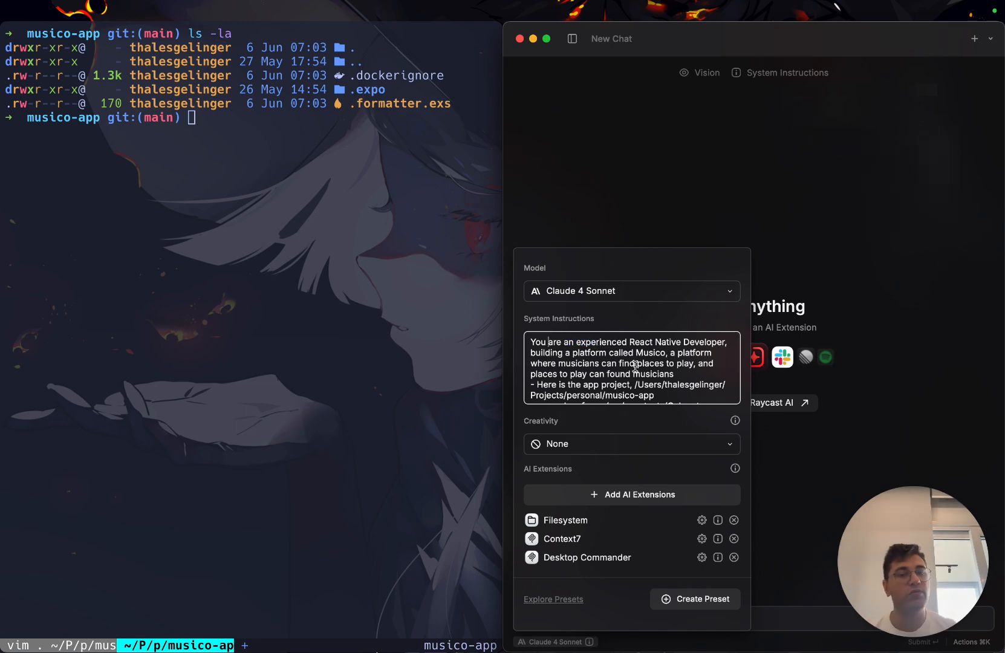
{"action": "left_click_drag", "start_coordinate": [672, 361], "coordinate": [643, 359]}
{"action": "scroll", "coordinate": [652, 352], "scroll_direction": "down", "scroll_amount": 2}
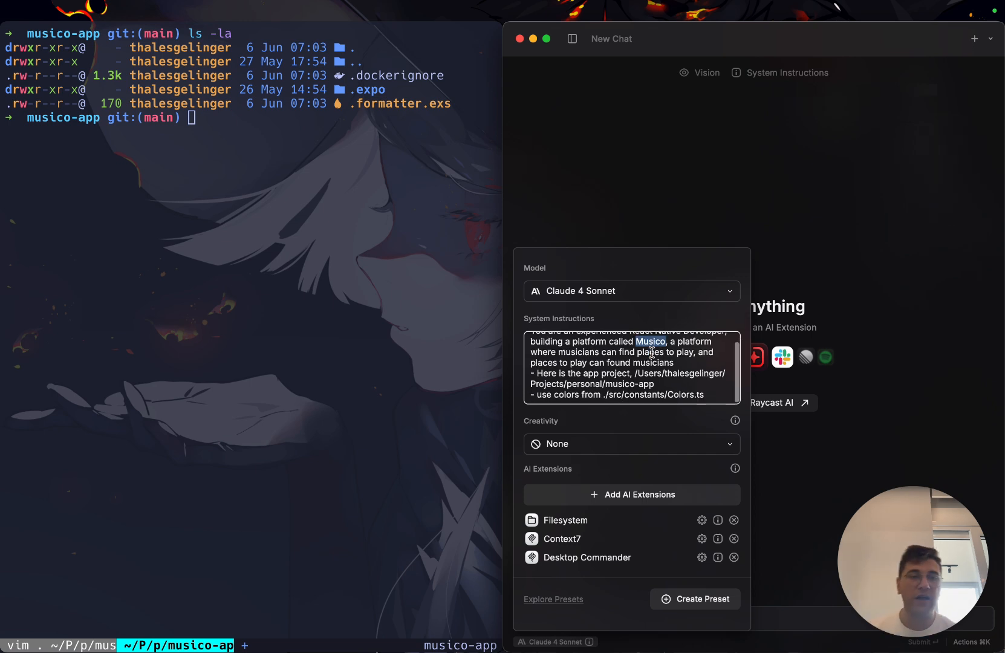
{"action": "left_click_drag", "start_coordinate": [666, 379], "coordinate": [593, 373]}
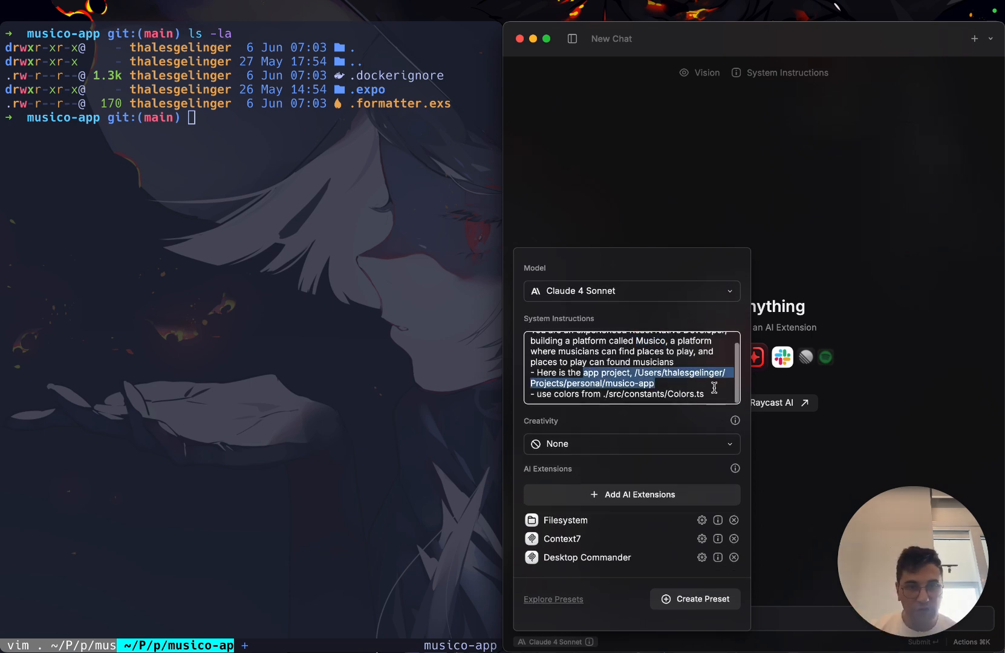
{"action": "left_click_drag", "start_coordinate": [729, 394], "coordinate": [688, 393]}
Step: Look through the AI models available for the chat, down to the local ones, and the Creativity levels
{"action": "left_click", "coordinate": [673, 294]}
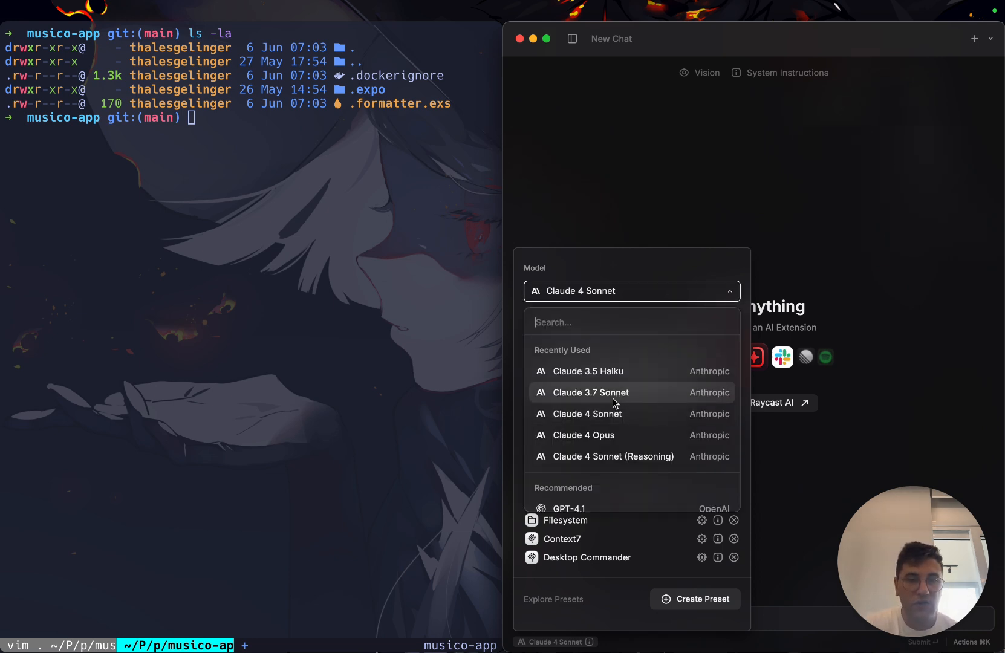
{"action": "mouse_move", "coordinate": [638, 428]}
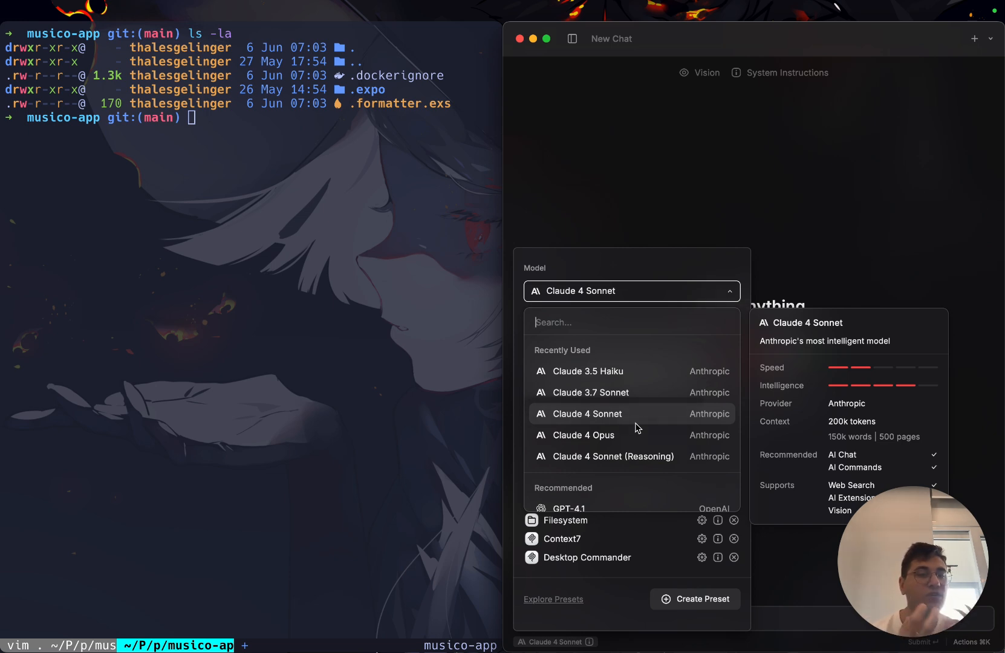
{"action": "scroll", "coordinate": [636, 428], "scroll_direction": "down", "scroll_amount": 5}
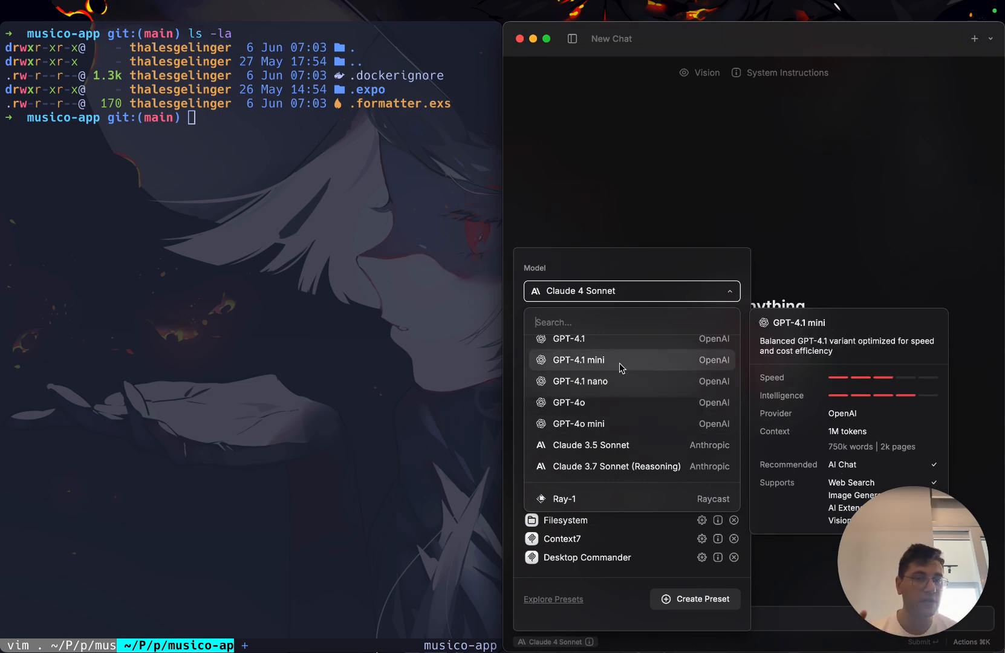
{"action": "scroll", "coordinate": [619, 363], "scroll_direction": "down", "scroll_amount": 4}
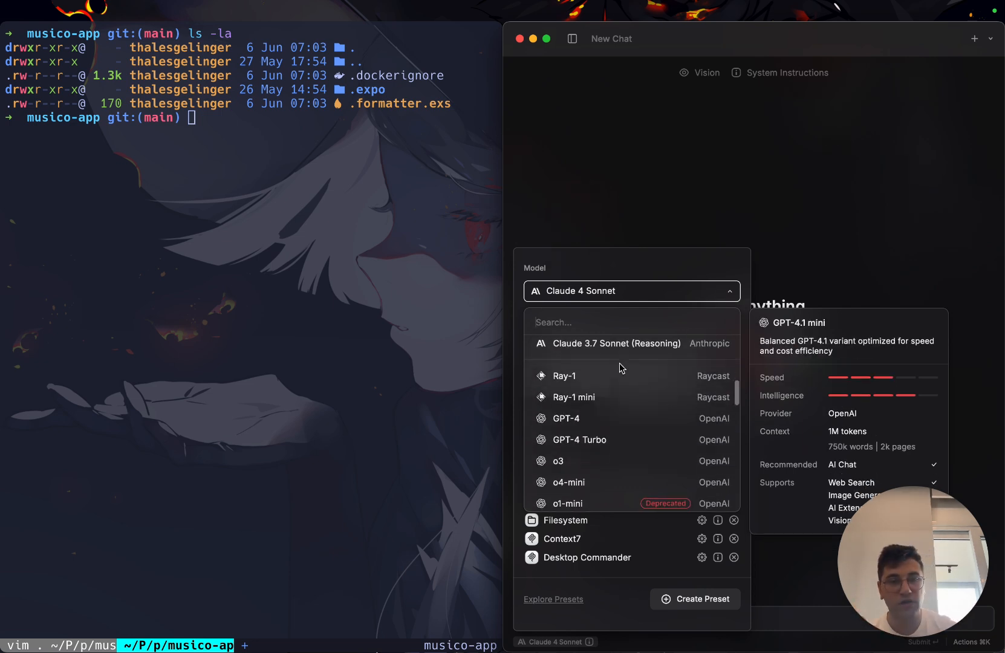
{"action": "scroll", "coordinate": [627, 444], "scroll_direction": "up", "scroll_amount": 1}
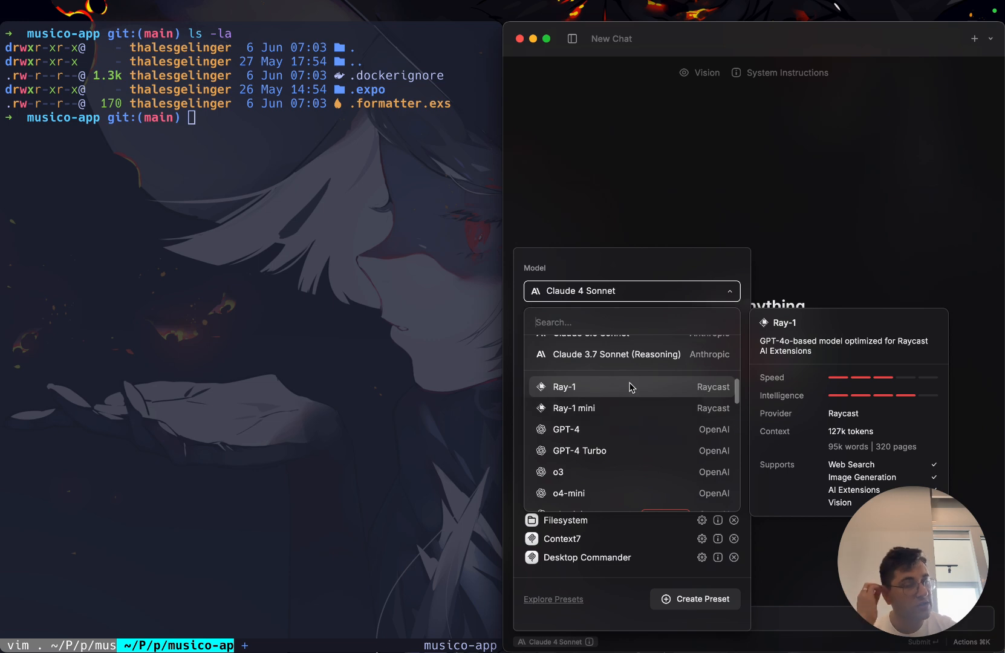
{"action": "scroll", "coordinate": [635, 450], "scroll_direction": "down", "scroll_amount": 1}
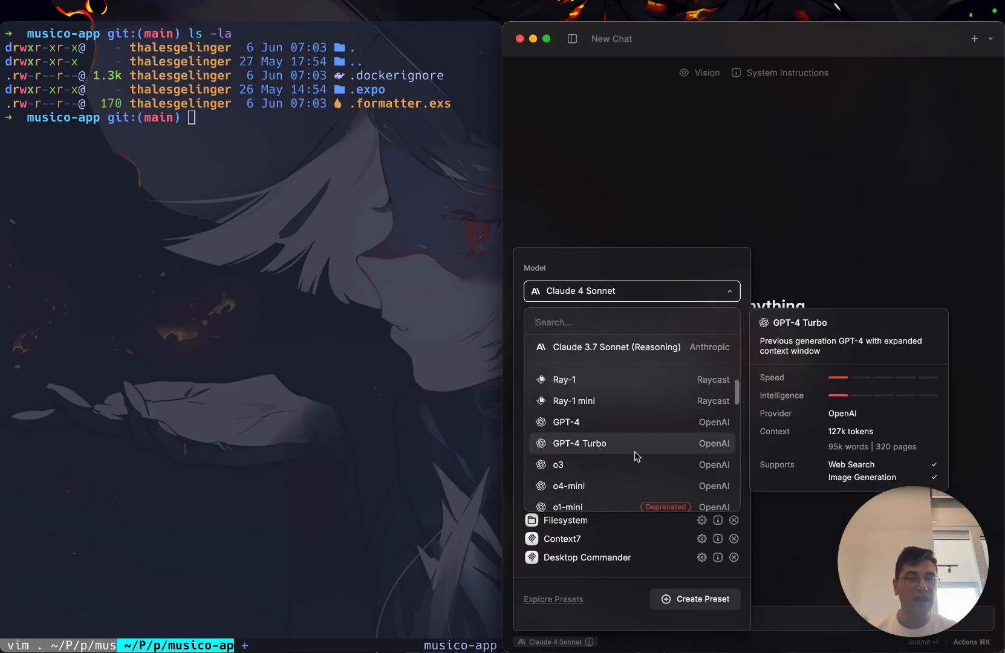
{"action": "scroll", "coordinate": [634, 452], "scroll_direction": "down", "scroll_amount": 15}
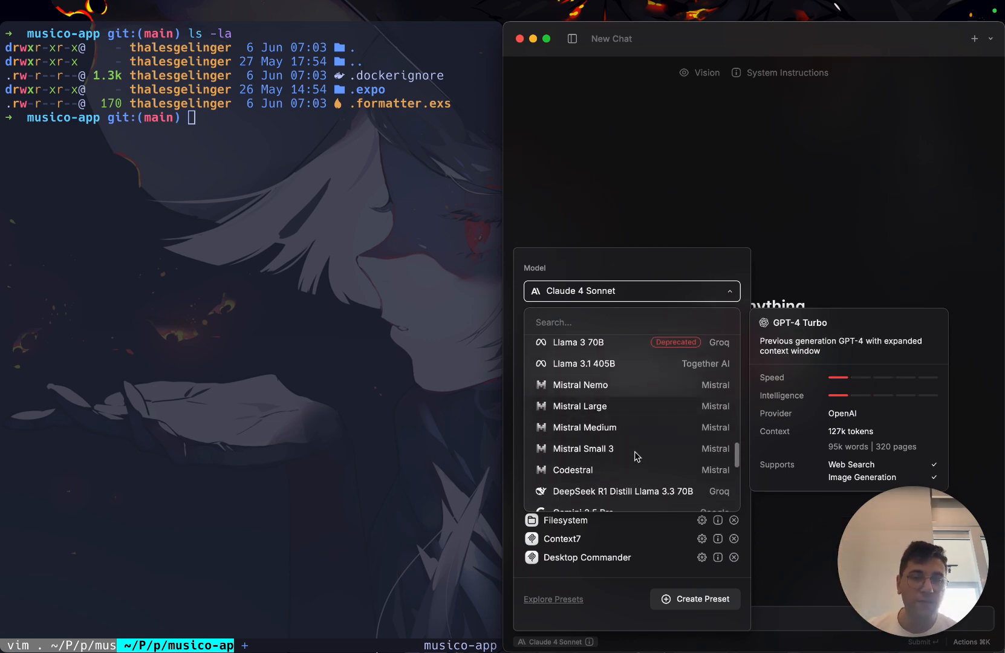
{"action": "scroll", "coordinate": [635, 452], "scroll_direction": "down", "scroll_amount": 10}
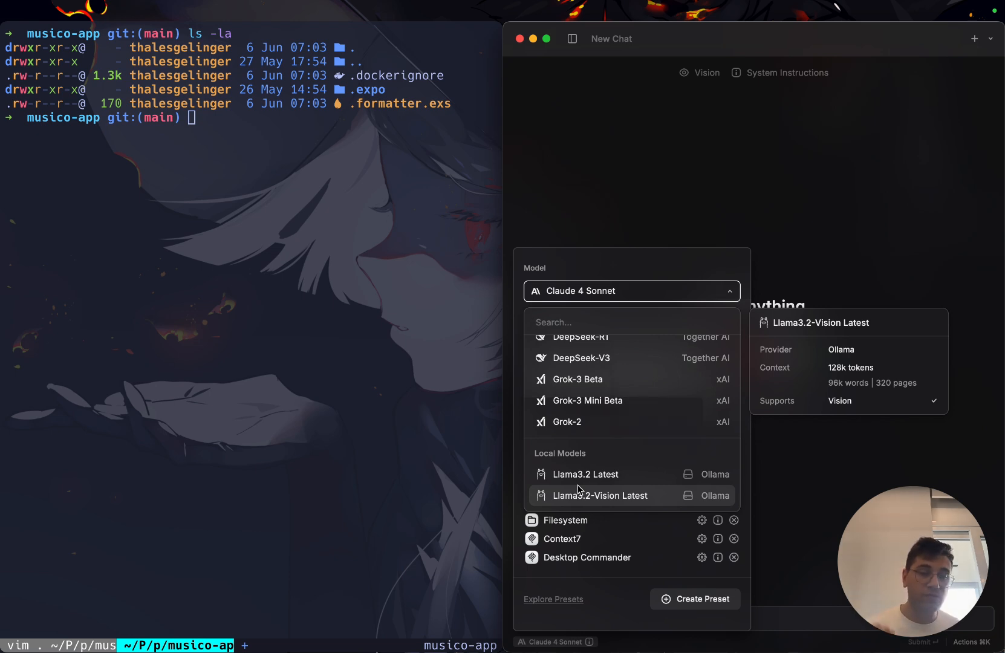
{"action": "key", "text": "Escape"}
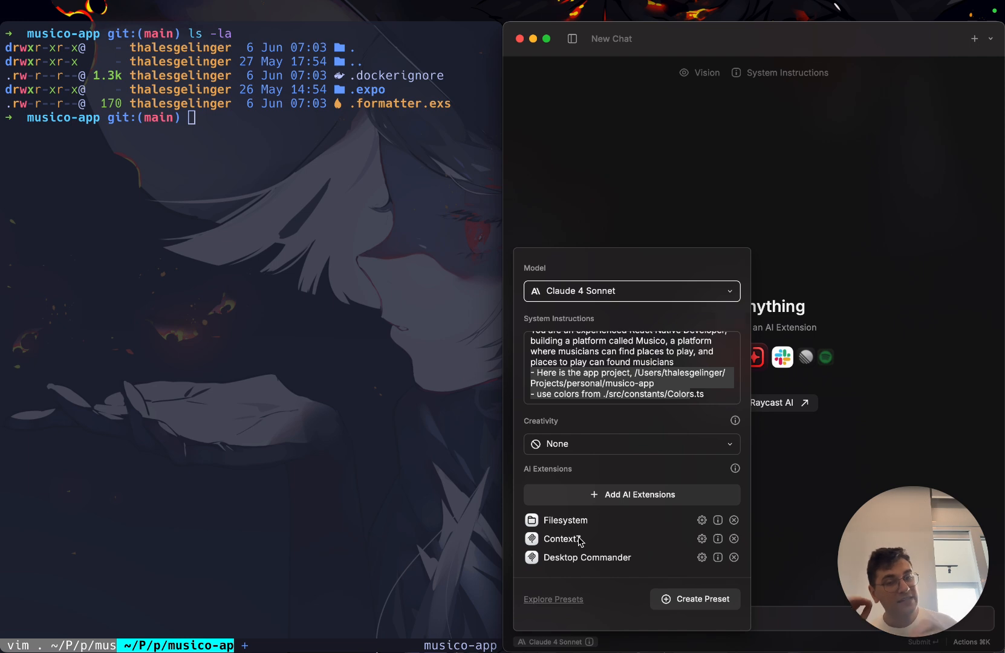
{"action": "left_click", "coordinate": [602, 446]}
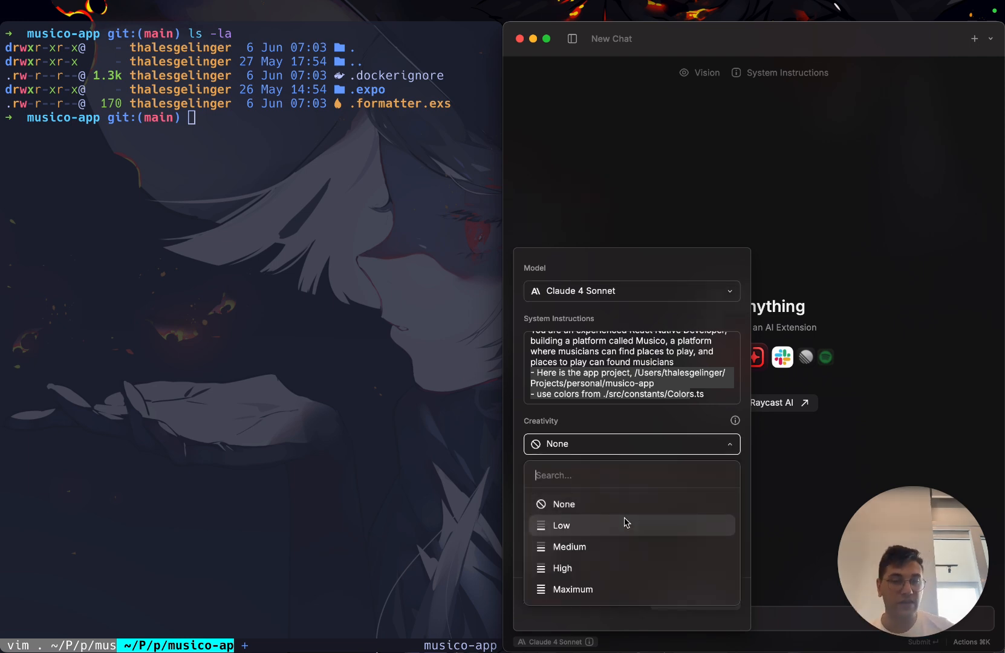
{"action": "left_click", "coordinate": [591, 443]}
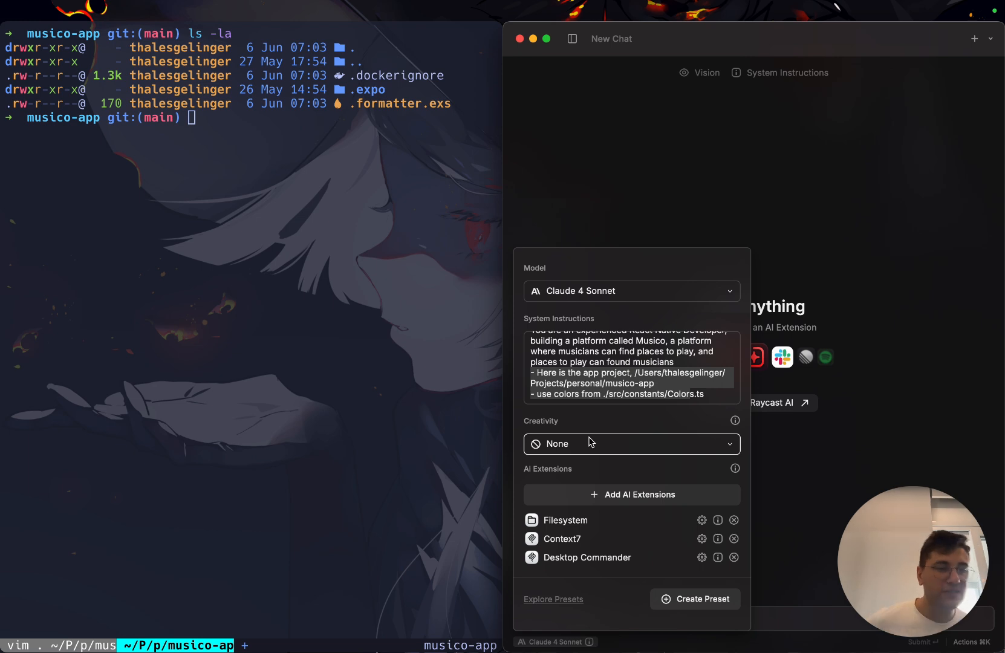
Step: Close the chat settings and ask the AI chat "which components i have?"
{"action": "left_click", "coordinate": [875, 430]}
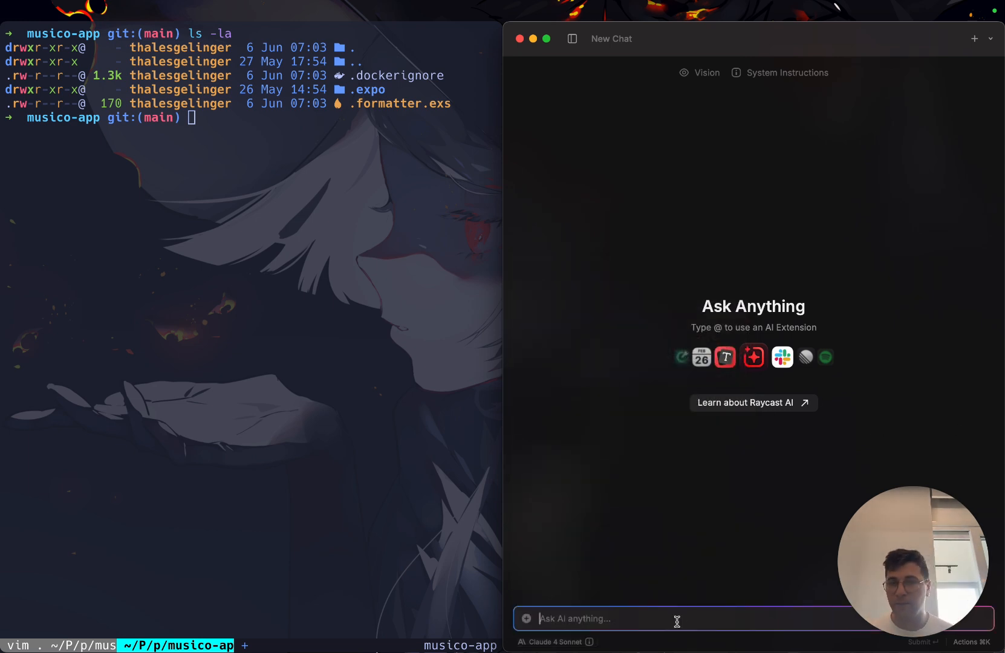
{"action": "type", "text": "which comp"}
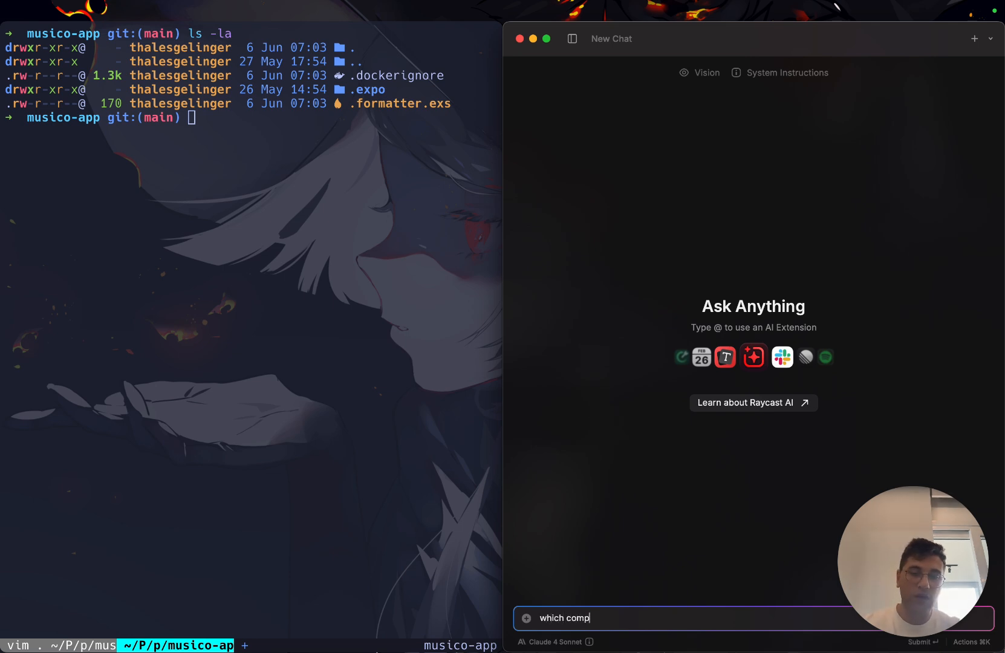
{"action": "type", "text": "onents i have in this"}
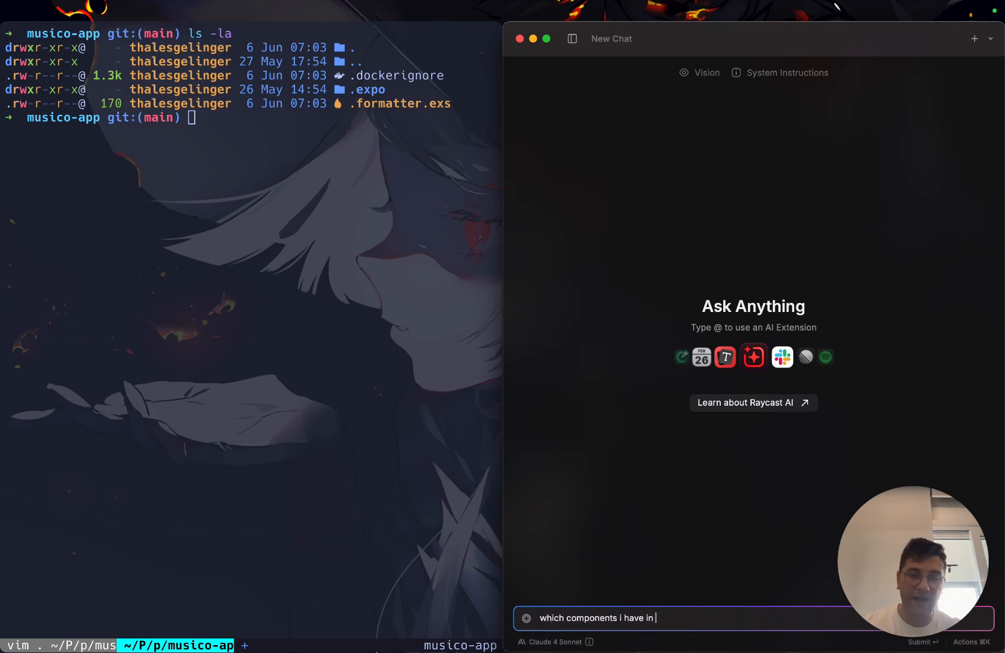
{"action": "key", "text": "alt+shift+Left"}
{"action": "key", "text": "alt+shift+Left"}
{"action": "key", "text": "BackSpace"}
{"action": "key", "text": "BackSpace"}
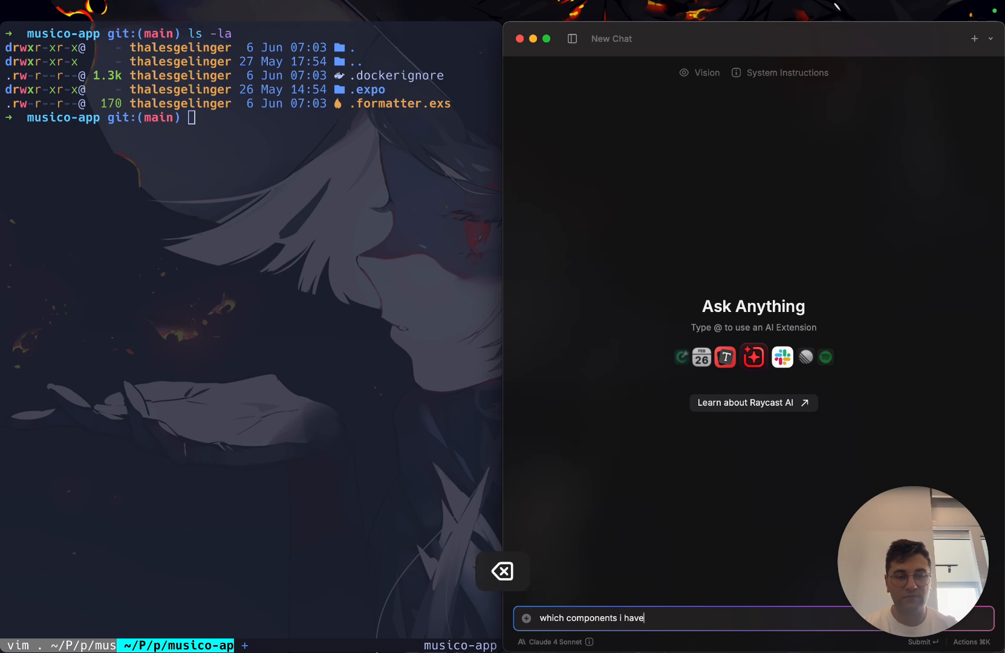
{"action": "type", "text": "?"}
{"action": "key", "text": "Return"}
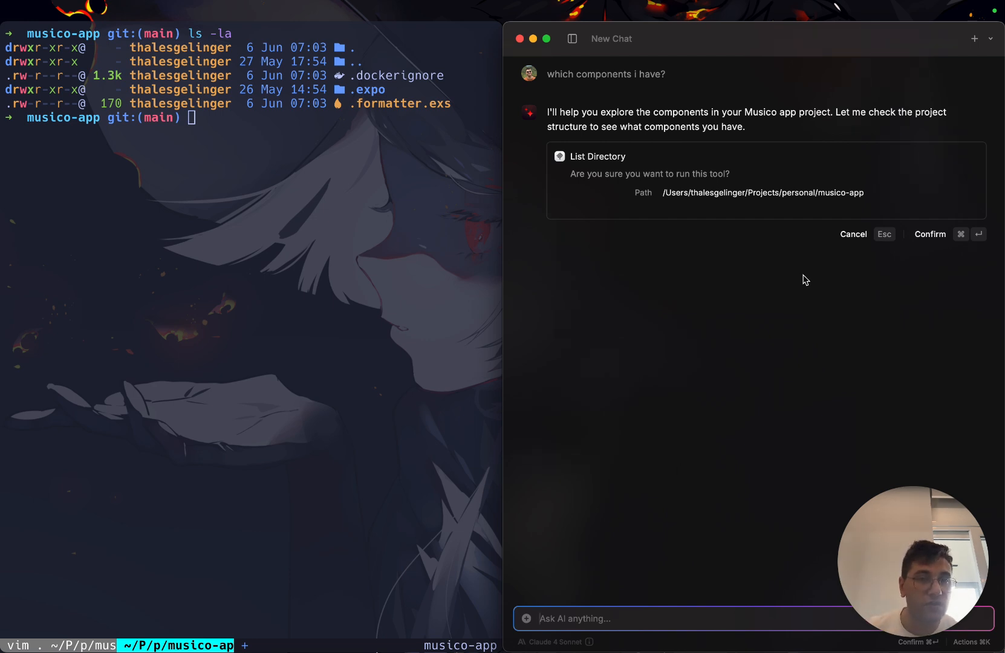
Step: Approve each List Directory and Search Files tool request for the musico-app project, and read through the component list in the answer
{"action": "key", "text": "super+Return"}
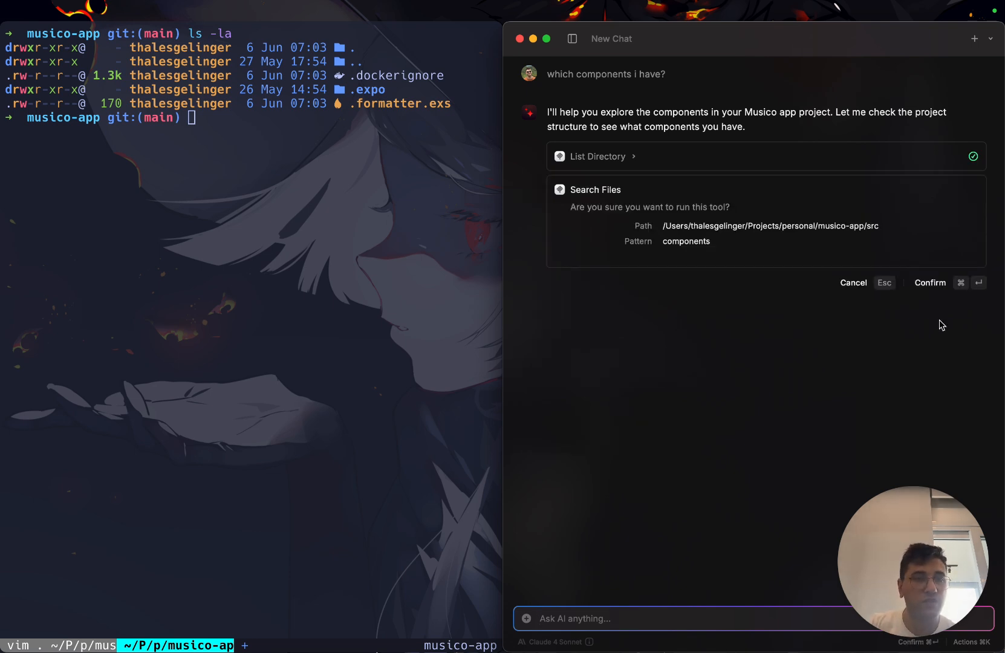
{"action": "left_click", "coordinate": [961, 284]}
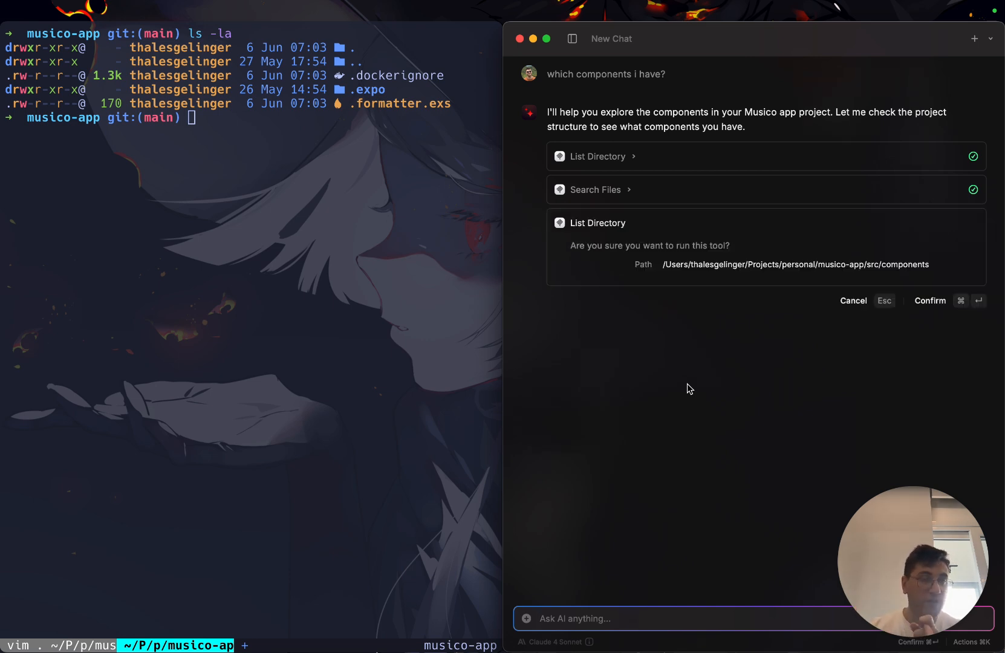
{"action": "left_click", "coordinate": [954, 301]}
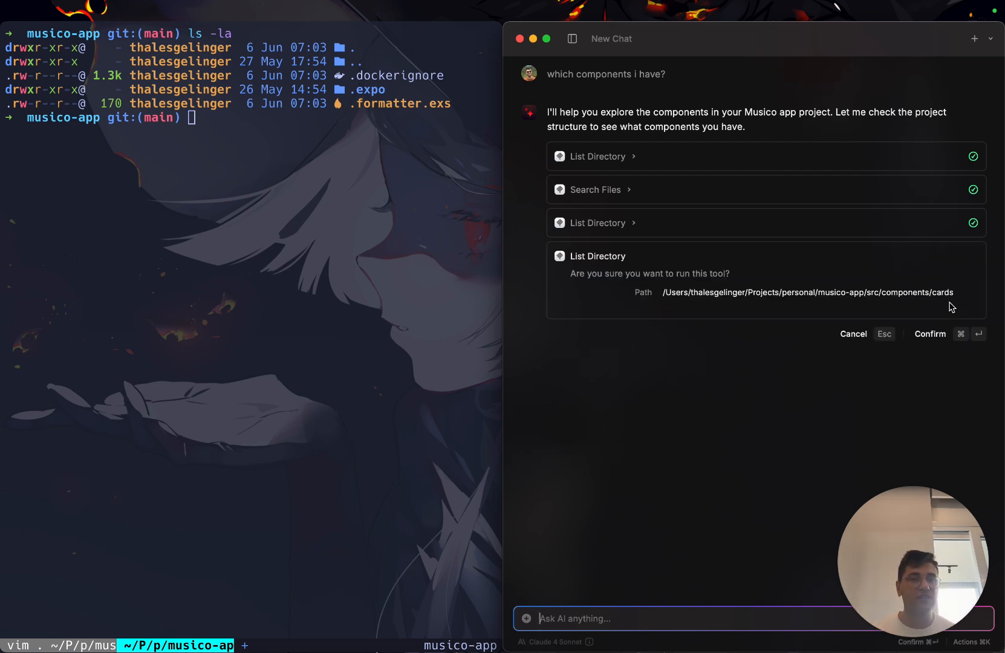
{"action": "left_click", "coordinate": [944, 332]}
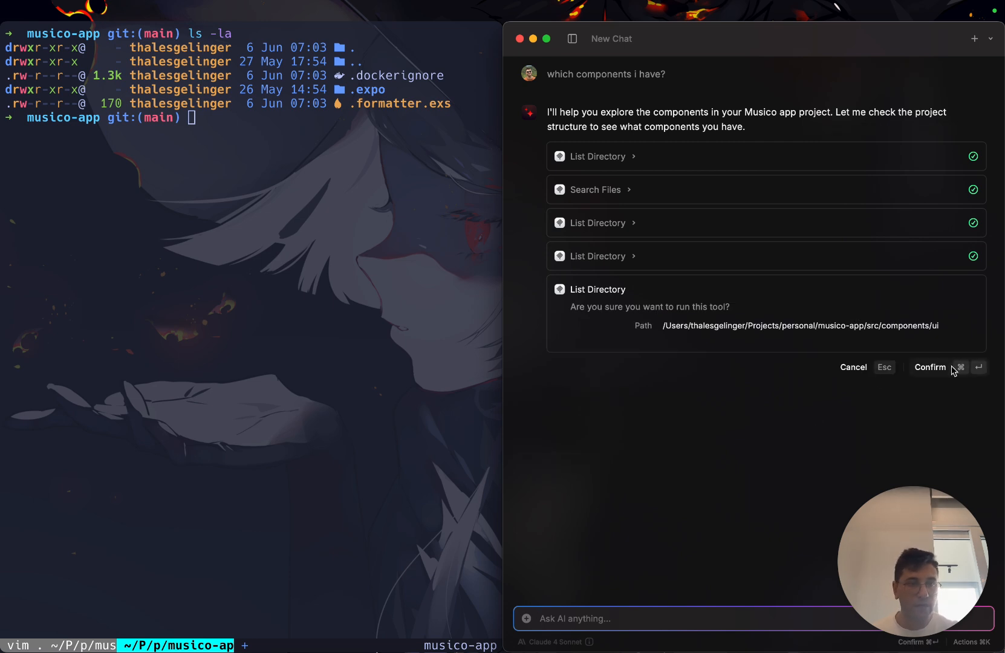
{"action": "left_click", "coordinate": [954, 369]}
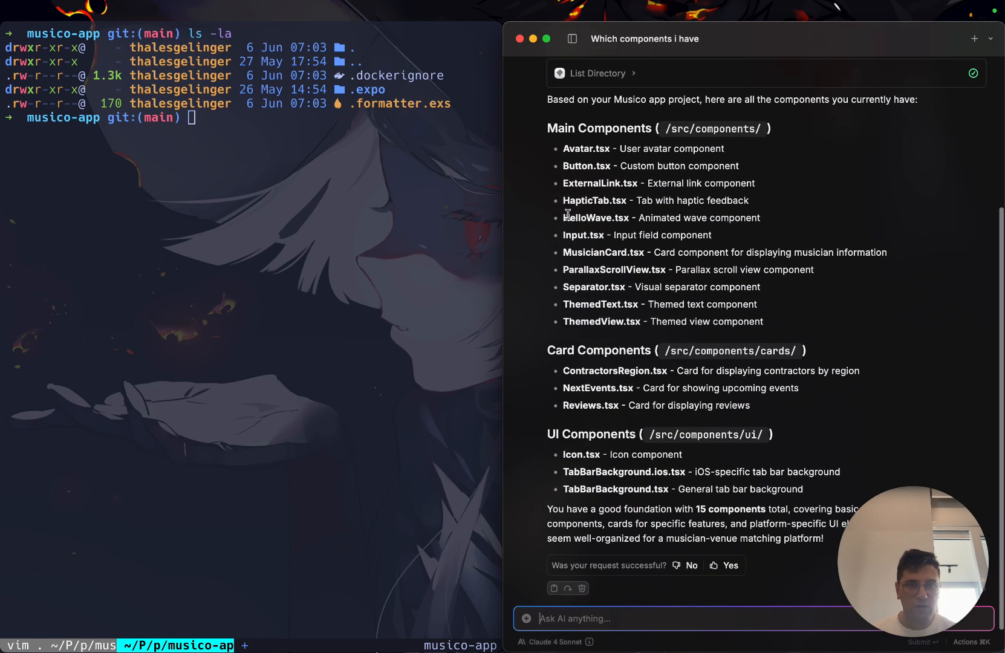
{"action": "scroll", "coordinate": [593, 281], "scroll_direction": "down", "scroll_amount": 1}
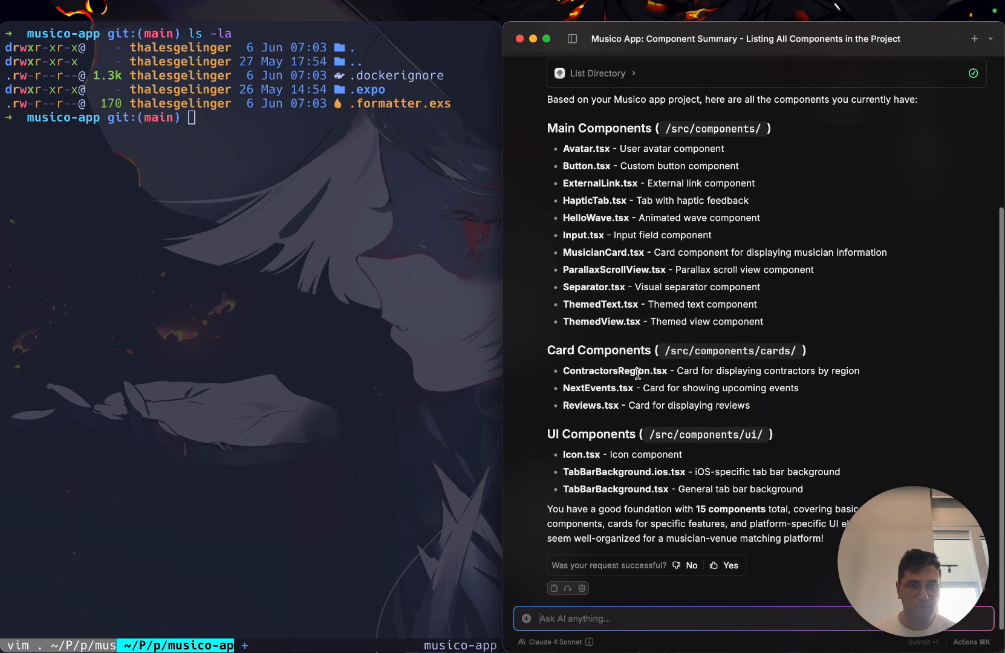
{"action": "scroll", "coordinate": [638, 373], "scroll_direction": "up", "scroll_amount": 1}
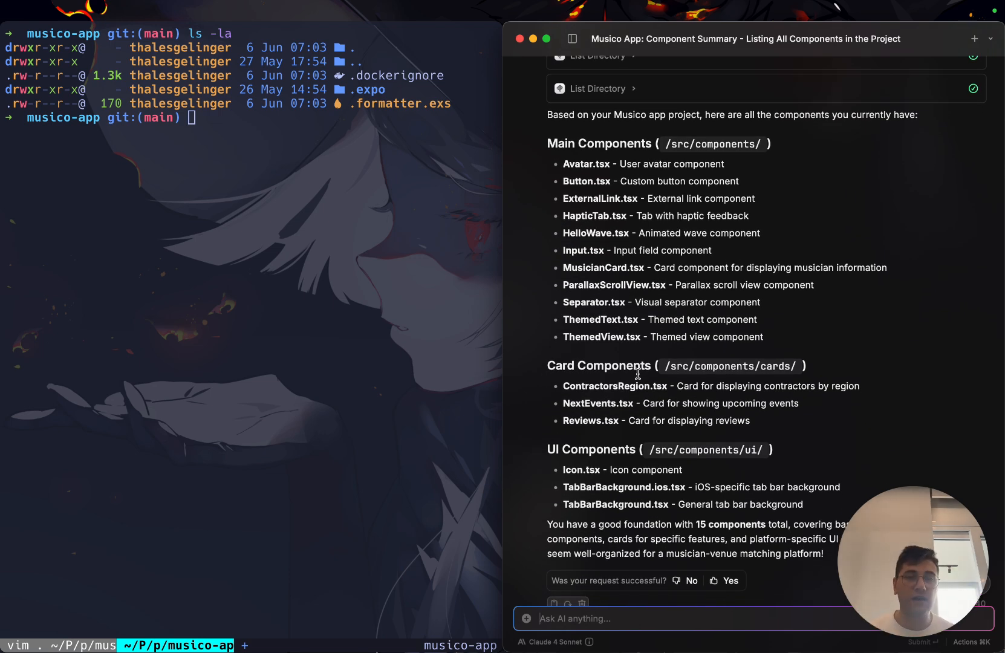
Step: Switch to the Vim session in the terminal and open the project's src/components folder to compare it with the chat's list
{"action": "left_click", "coordinate": [184, 315]}
{"action": "key", "text": "ctrl+a"}
{"action": "key", "text": "p"}
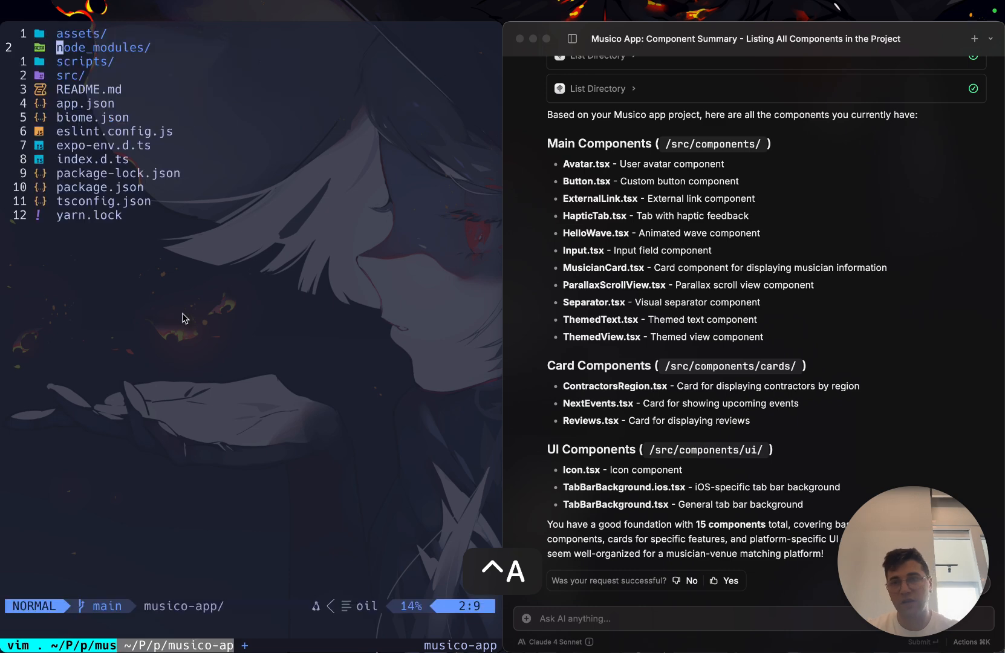
{"action": "key", "text": "j"}
{"action": "key", "text": "j"}
{"action": "key", "text": "Return"}
{"action": "key", "text": "j"}
{"action": "key", "text": "j"}
{"action": "key", "text": "k"}
{"action": "key", "text": "Return"}
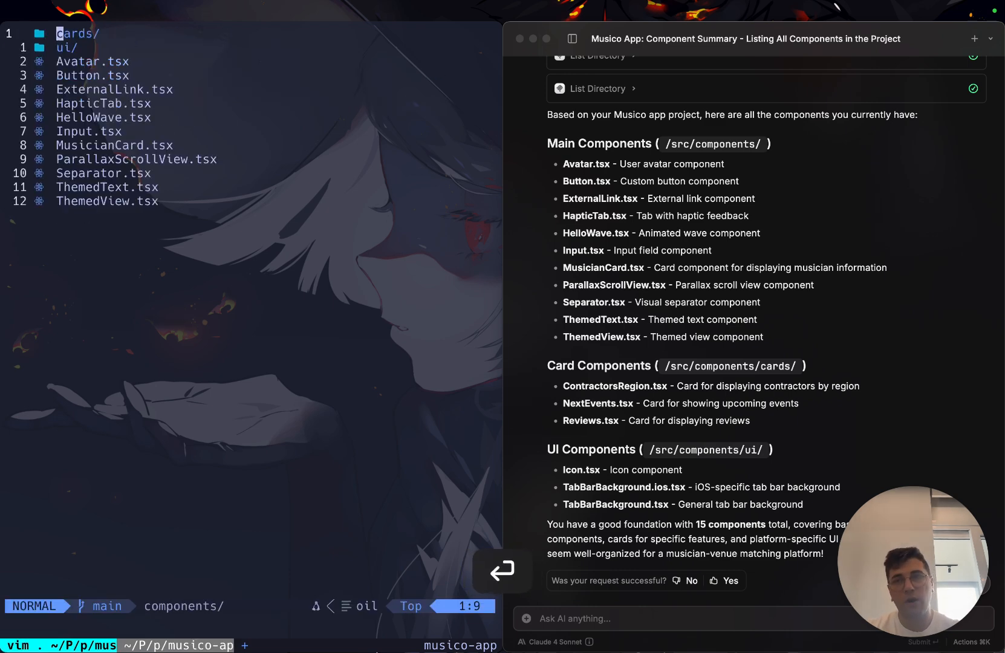